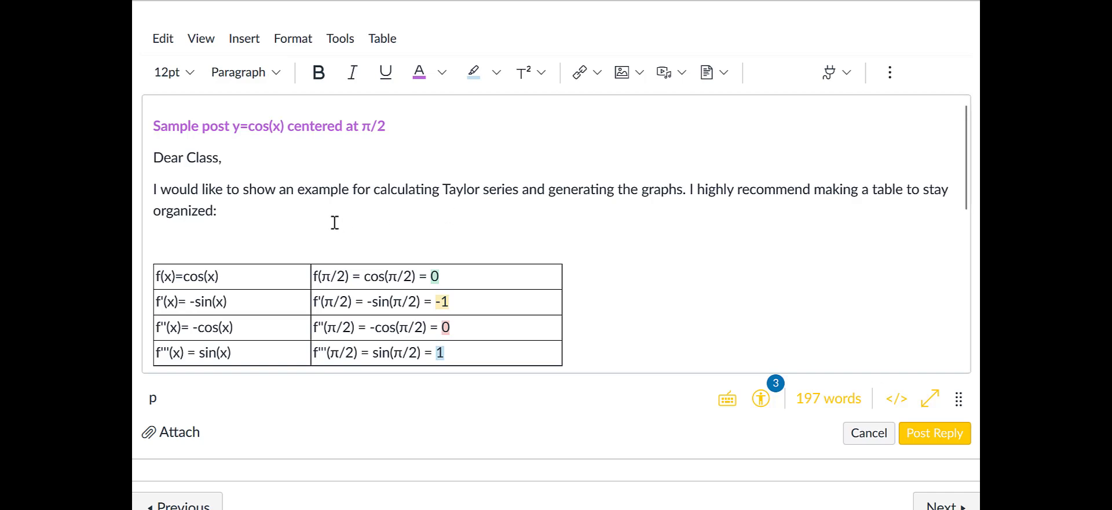
# Step: Review the sample post's derivative table, Taylor polynomial formula and resulting polynomials for cos(x) centered at π/2
pyautogui.scroll(-2, 335, 223)
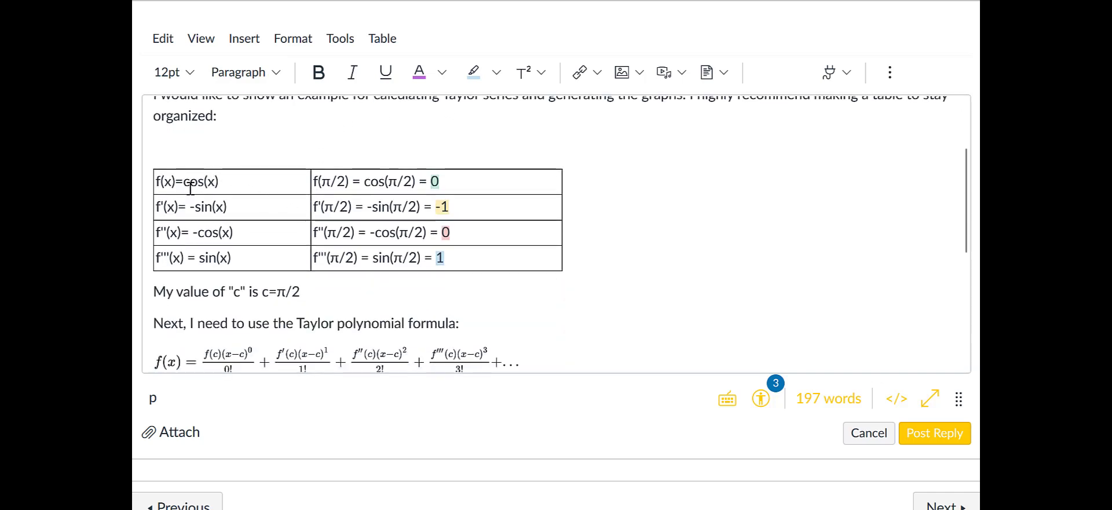
pyautogui.scroll(2, 197, 244)
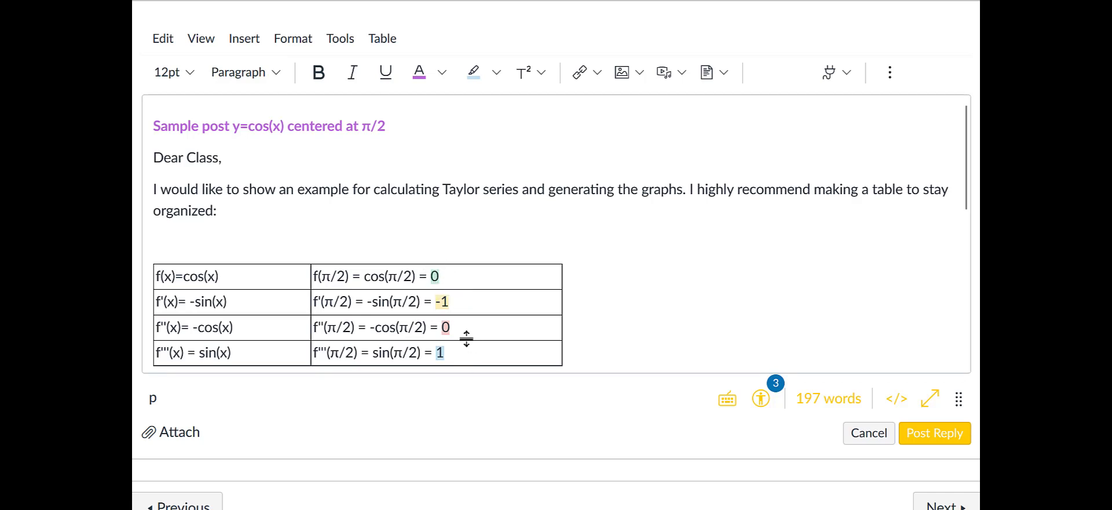
pyautogui.scroll(-3, 464, 326)
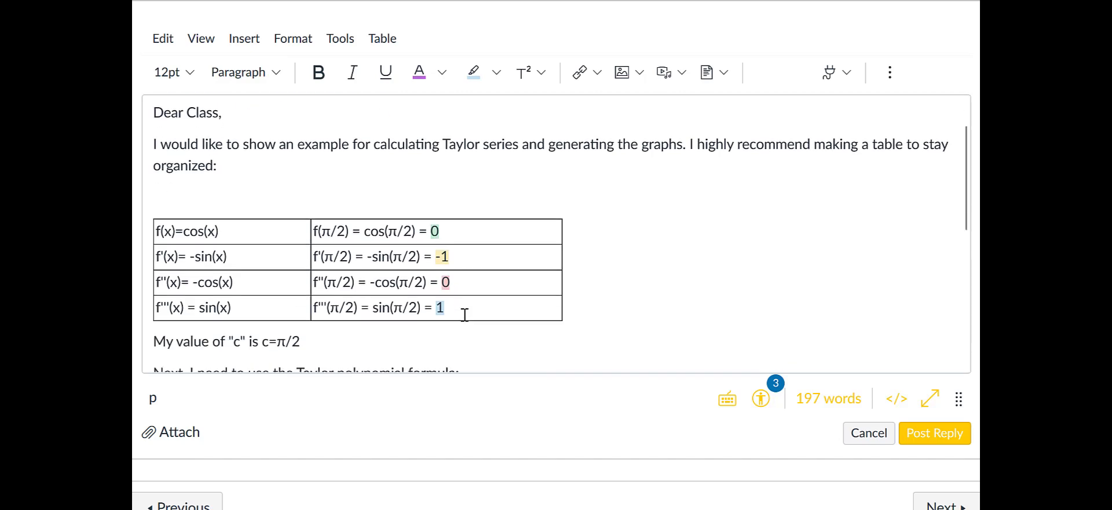
pyautogui.scroll(-1, 462, 309)
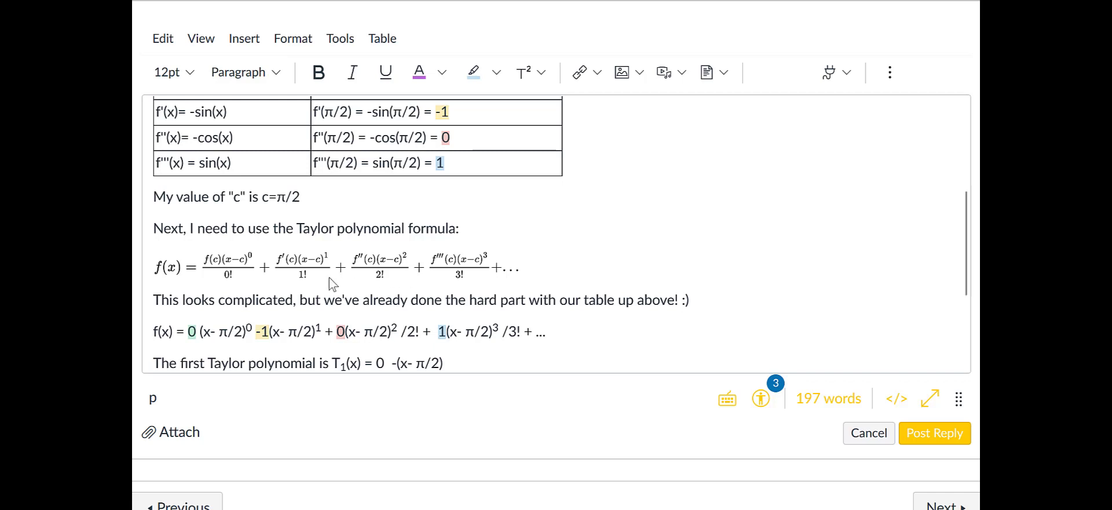
pyautogui.moveTo(214, 272)
pyautogui.scroll(-2, 561, 310)
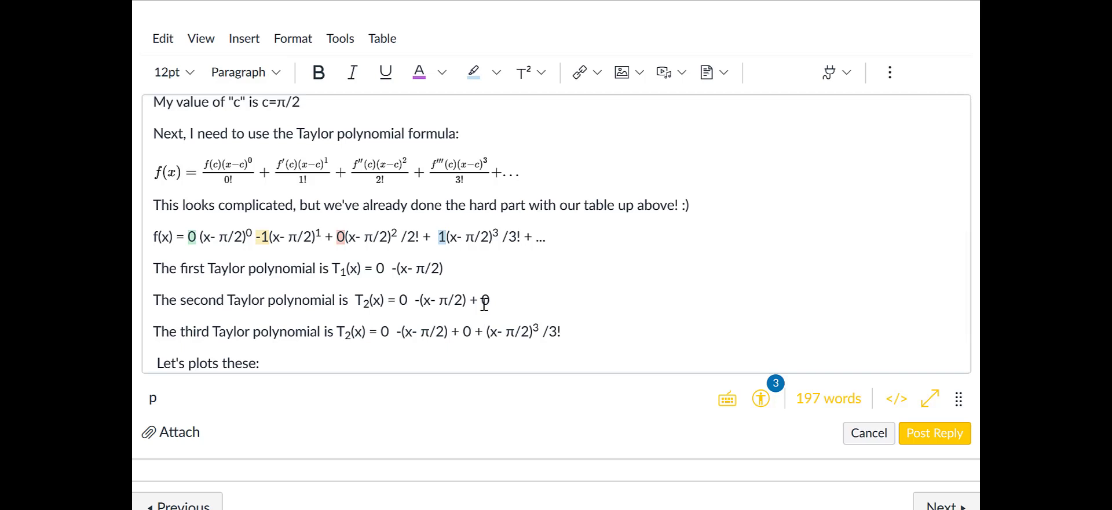
pyautogui.scroll(-1, 487, 300)
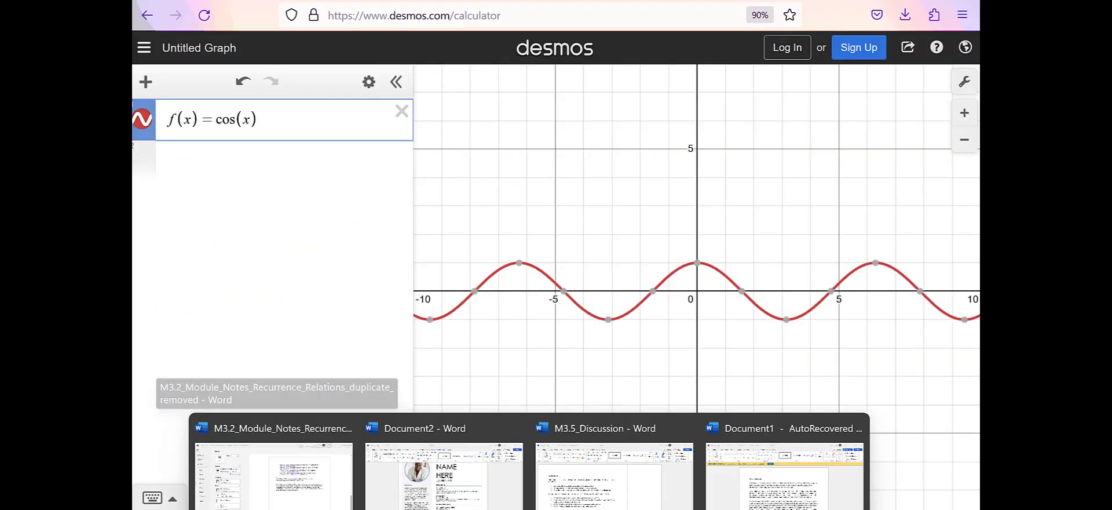
# Step: In the Desmos graph of f(x) = cos(x), plot the point (π/2, 0) and label it P
pyautogui.click(185, 181)
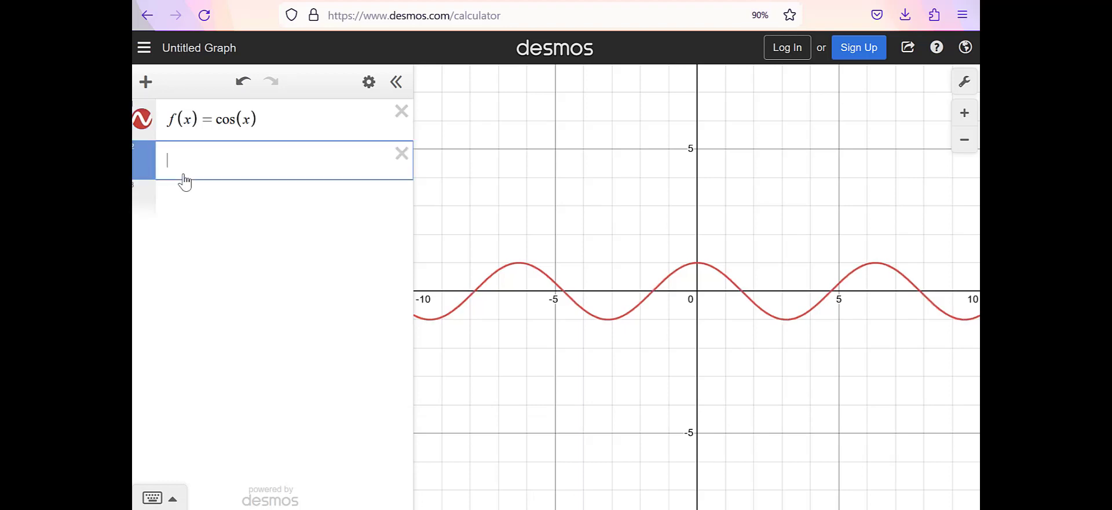
pyautogui.write('(pi/2')
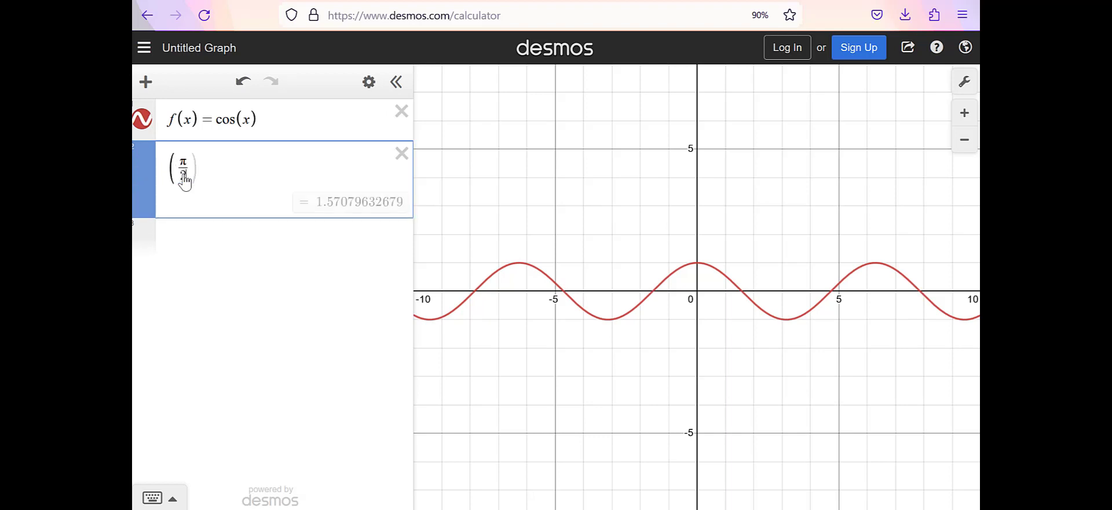
pyautogui.write(',0)')
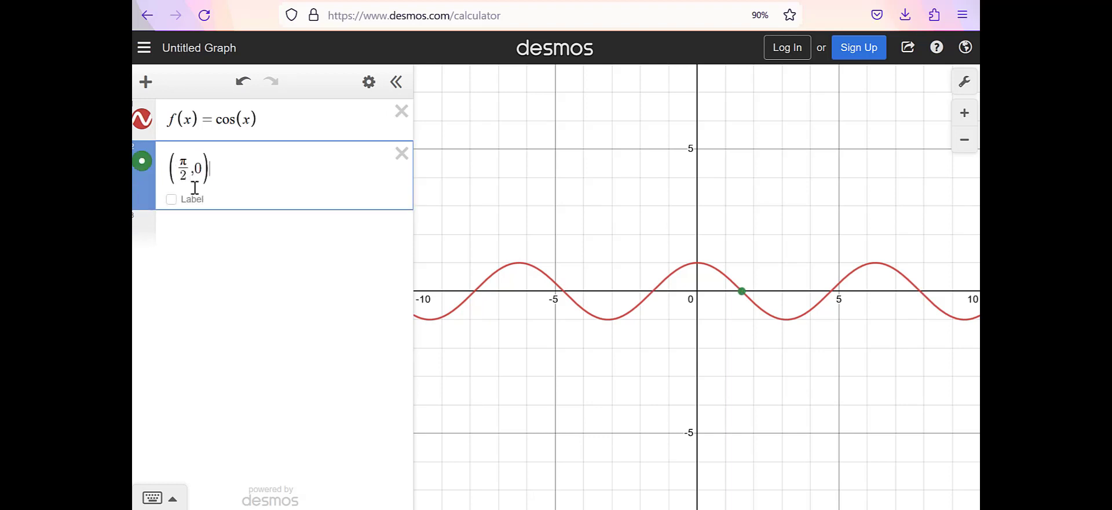
pyautogui.click(172, 200)
pyautogui.click(240, 201)
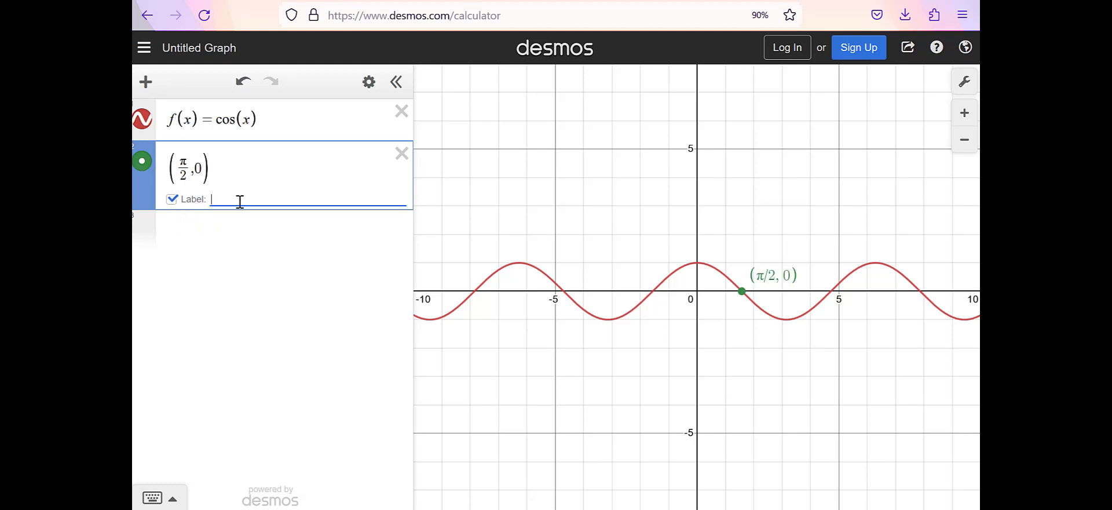
pyautogui.write('P')
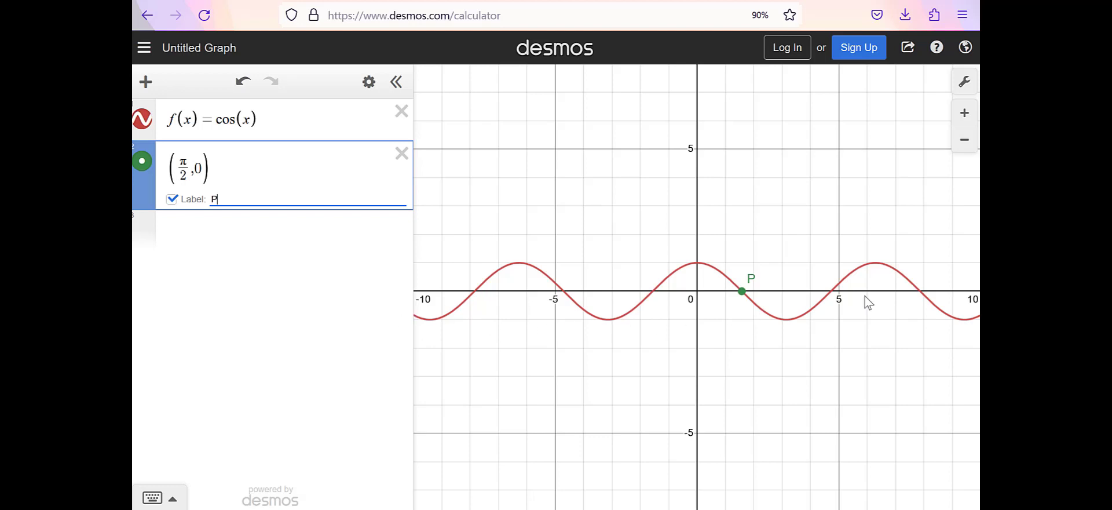
# Step: Set the graph window to −1 ≤ x ≤ 5 and −5 ≤ y ≤ 5
pyautogui.click(957, 87)
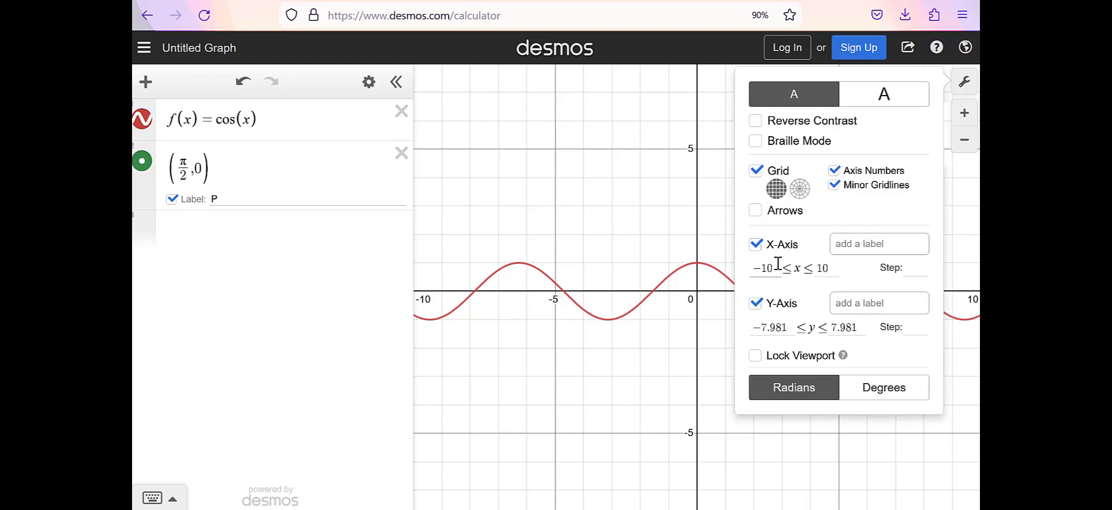
pyautogui.moveTo(779, 266); pyautogui.dragTo(755, 267)
pyautogui.write('-1')
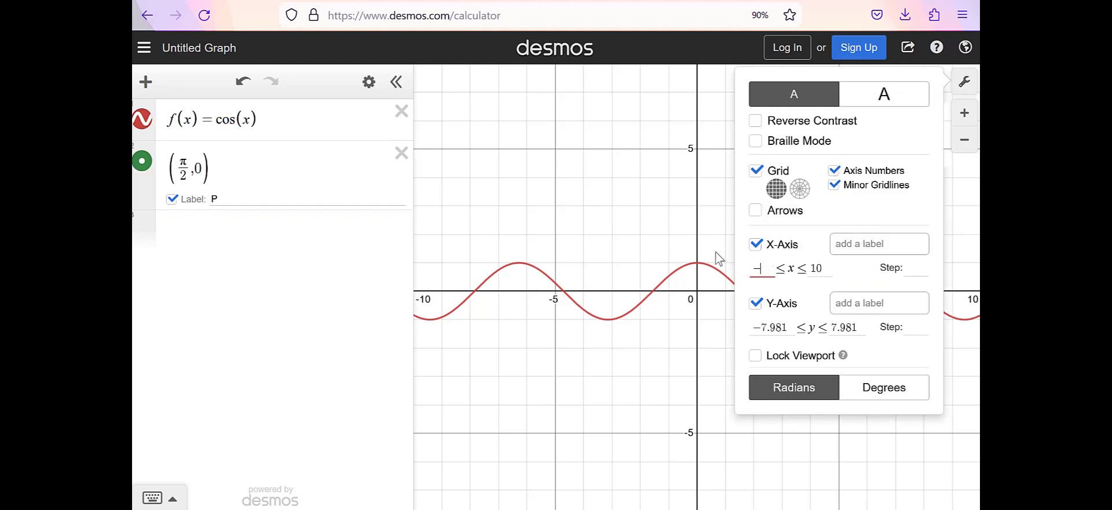
pyautogui.click(814, 268)
pyautogui.moveTo(828, 268); pyautogui.dragTo(813, 267)
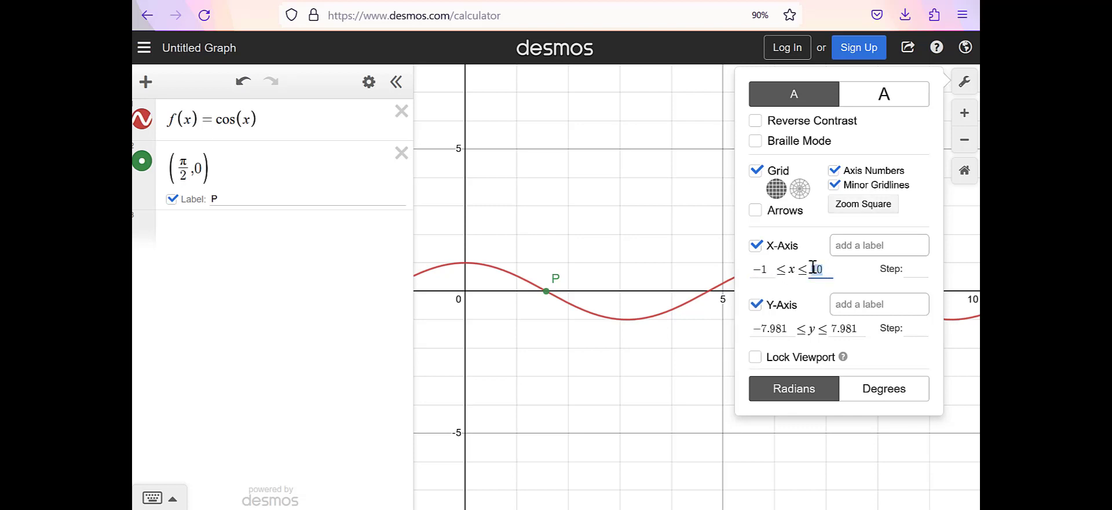
pyautogui.write('5')
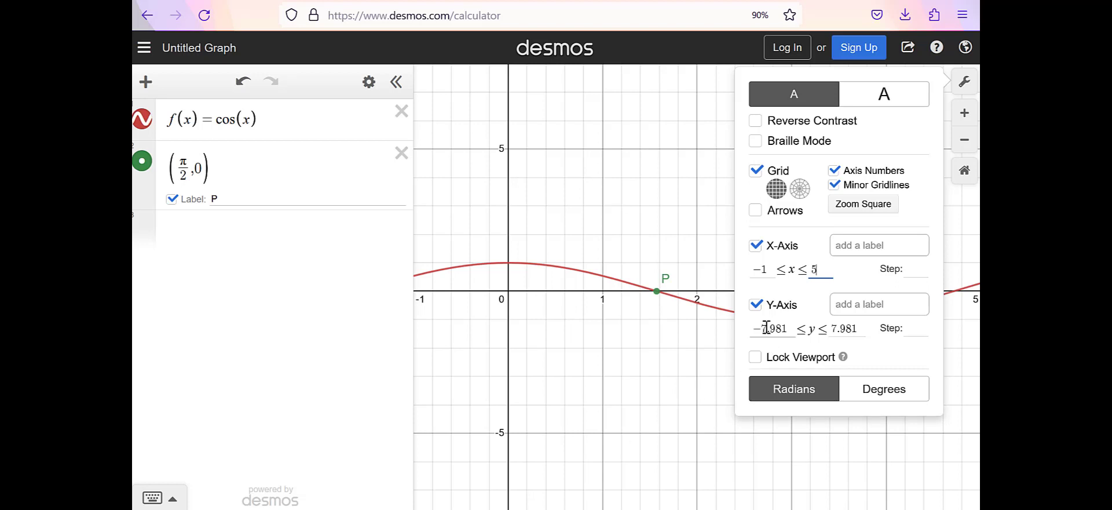
pyautogui.moveTo(757, 328); pyautogui.dragTo(841, 328)
pyautogui.write('-5')
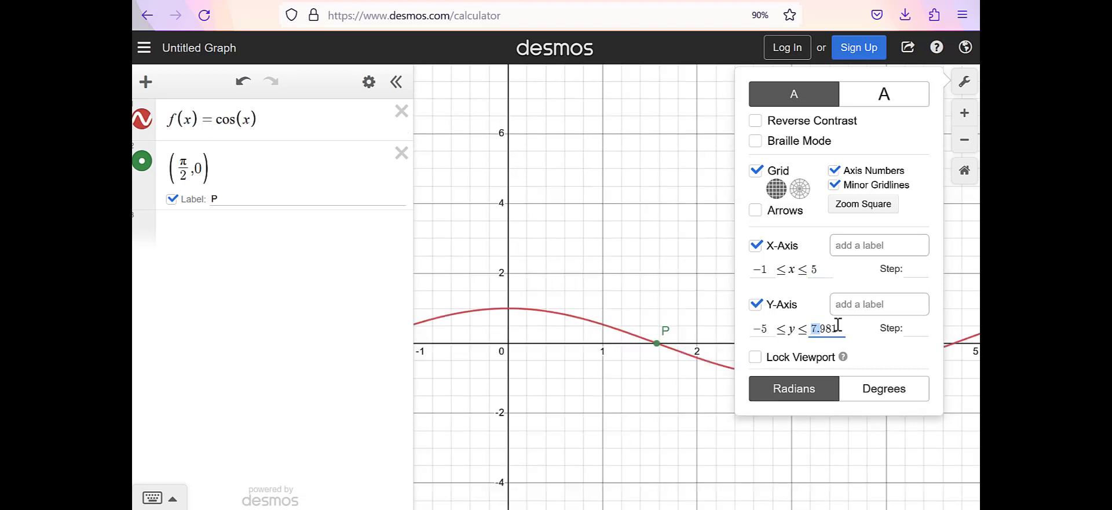
pyautogui.write('5')
pyautogui.click(683, 475)
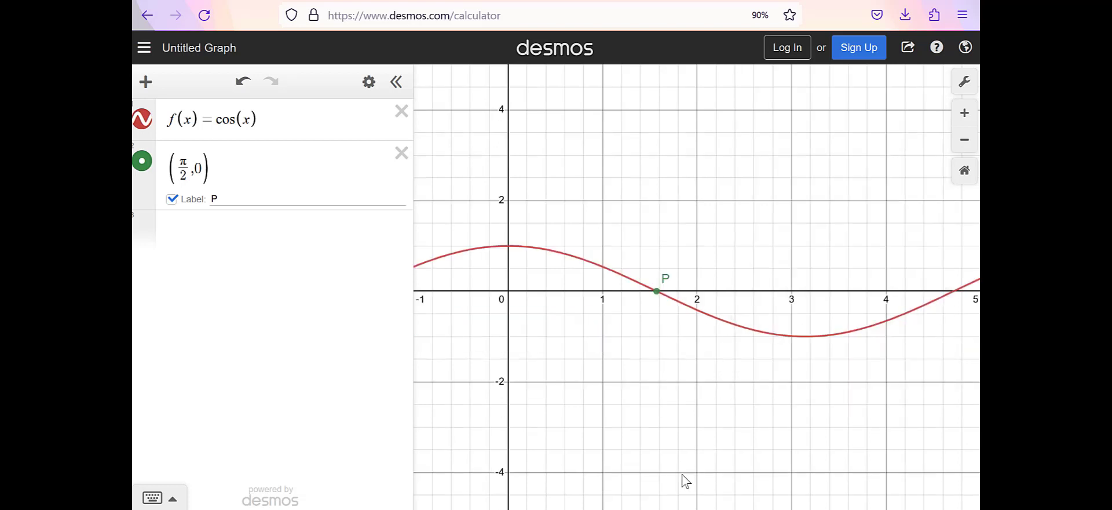
# Step: Add the first Taylor polynomial T_1(x) = −(x − π/(2)) as a new expression below point P
pyautogui.moveTo(594, 400); pyautogui.dragTo(643, 389)
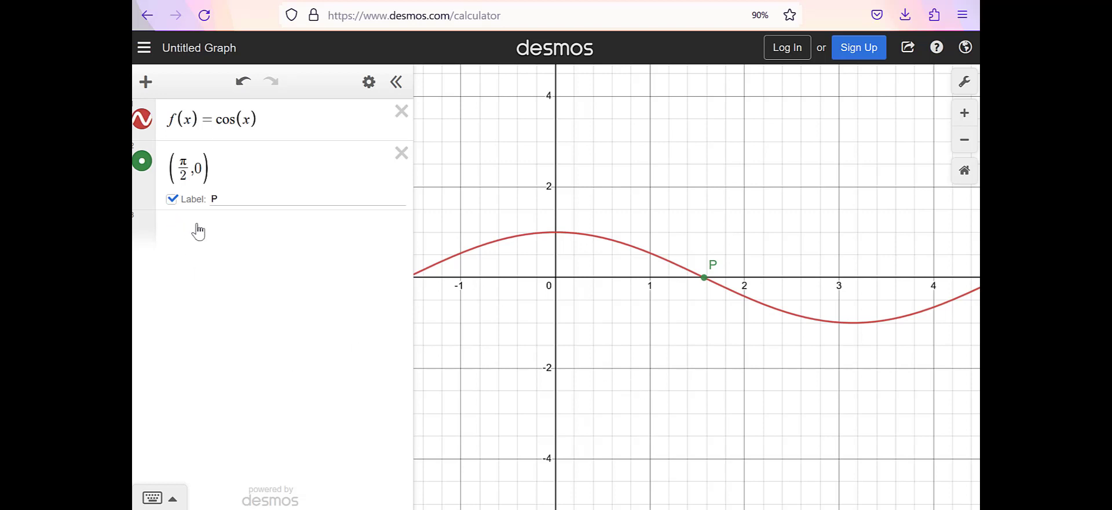
pyautogui.click(203, 246)
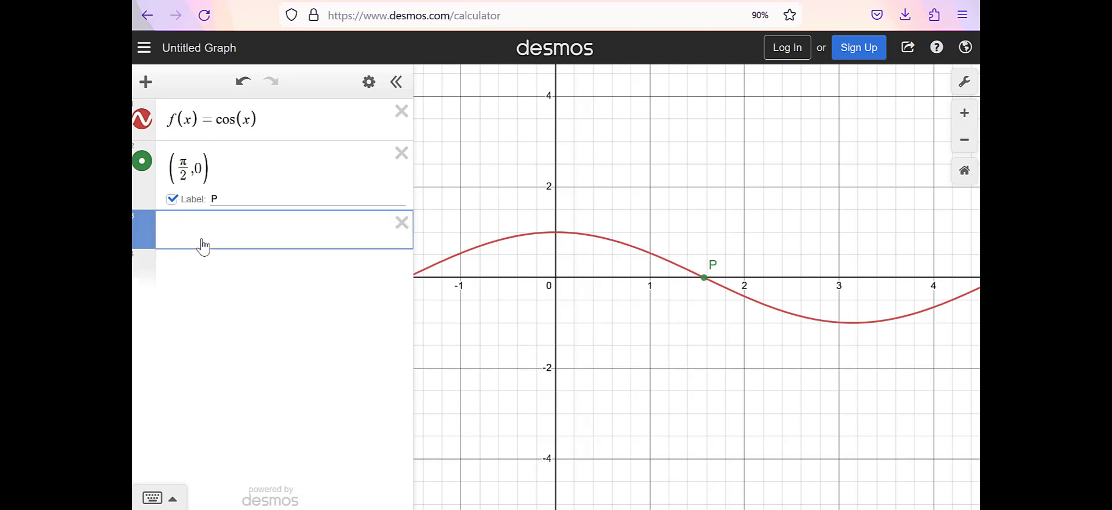
pyautogui.write('T_1(x)=-(x-π/(2))')
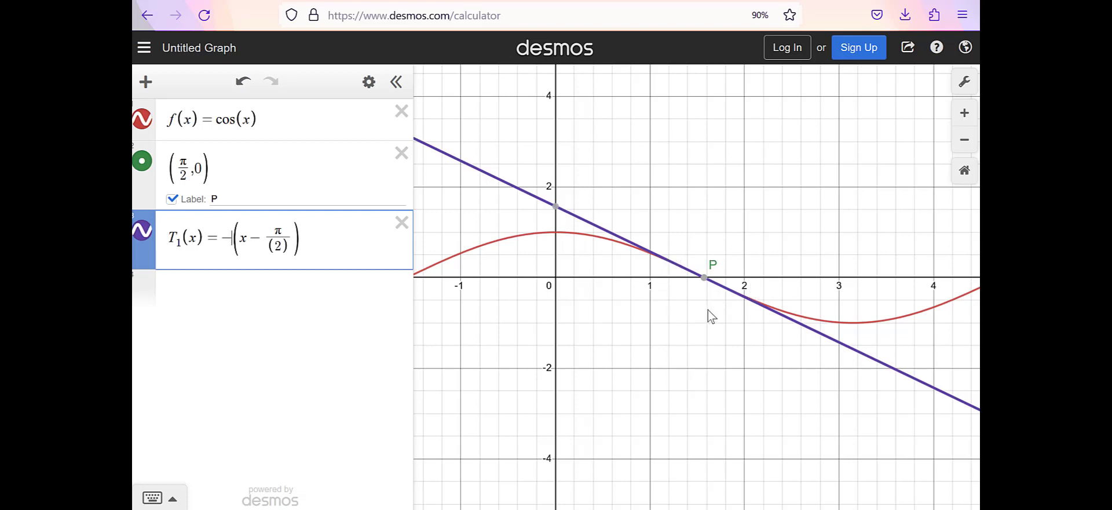
# Step: Add the third Taylor polynomial T_3(x) = −(x − π/2) + (x − π/2)^3/3! as a new expression
pyautogui.click(244, 289)
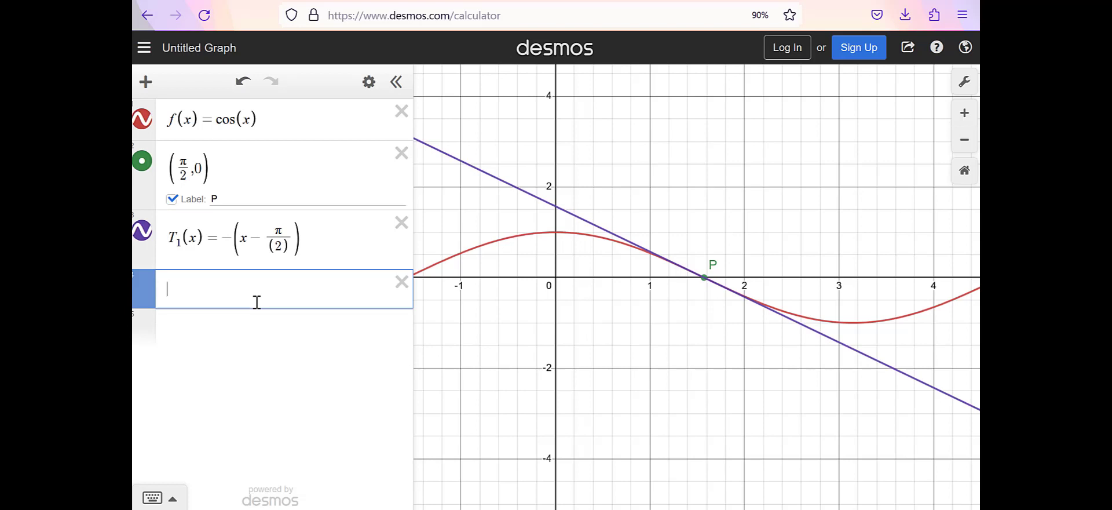
pyautogui.write('T_3(x')
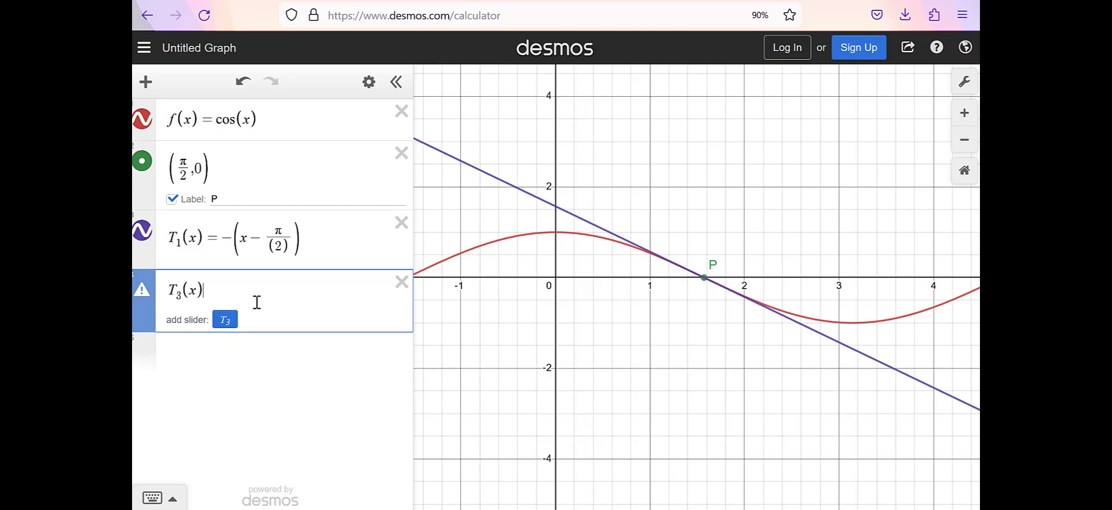
pyautogui.write('-')
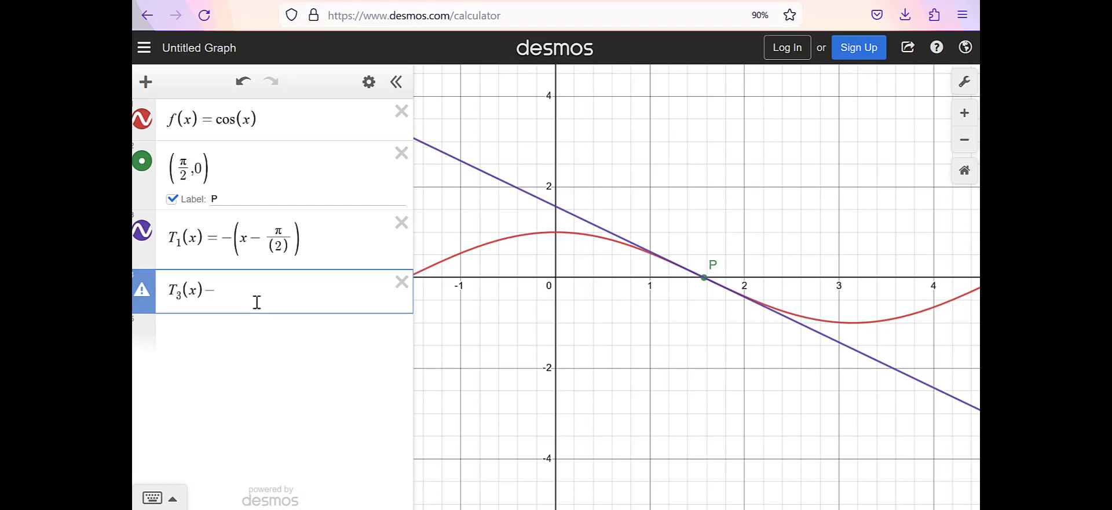
pyautogui.press('BackSpace')
pyautogui.write('=')
pyautogui.write('-(x-pi/2')
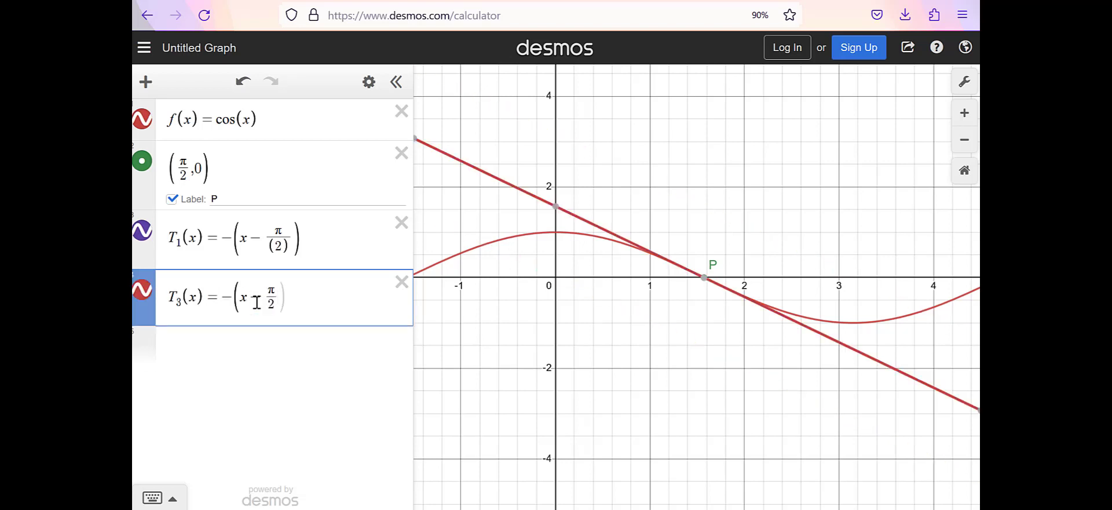
pyautogui.write(')+(x-pi')
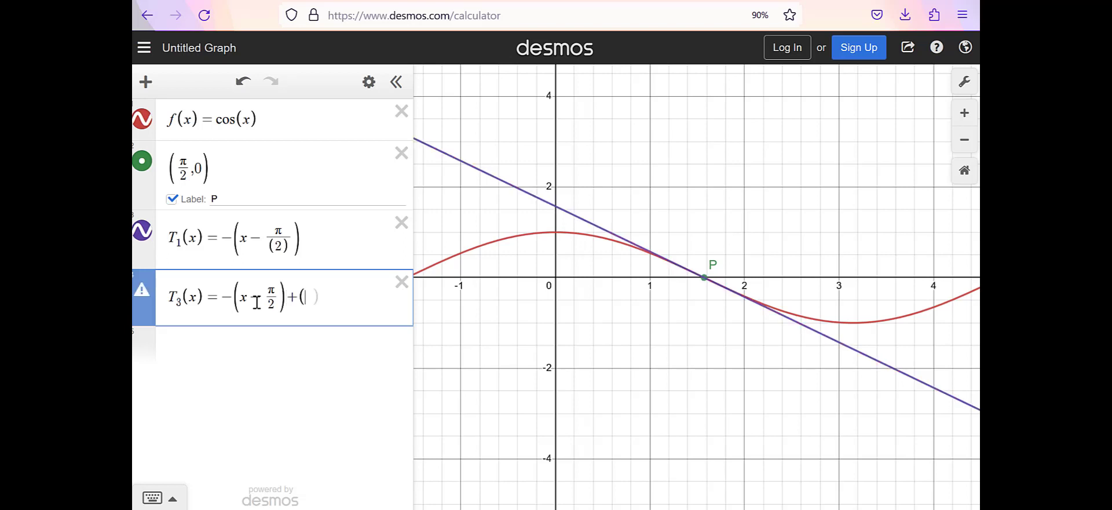
pyautogui.write('/2')
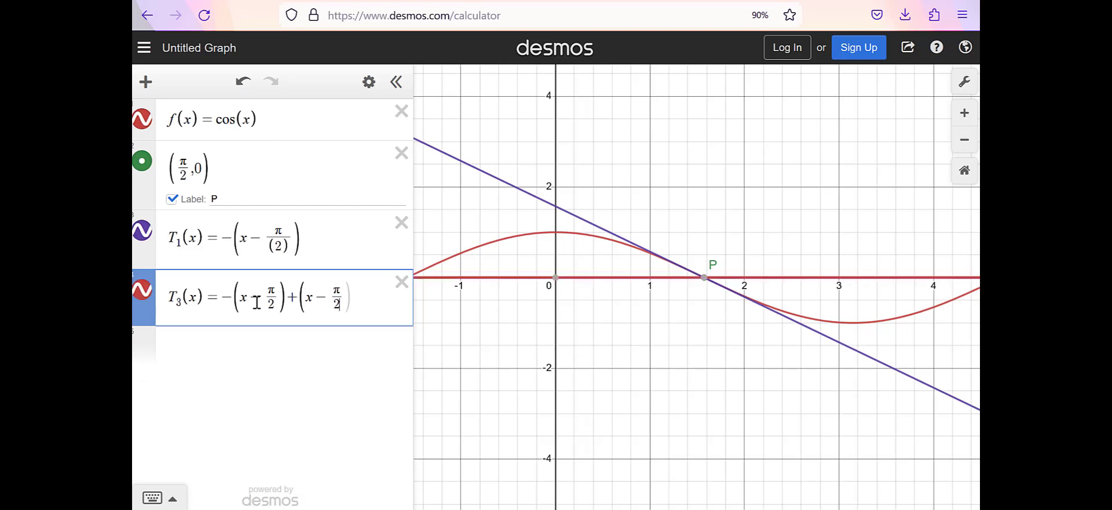
pyautogui.write(')^3')
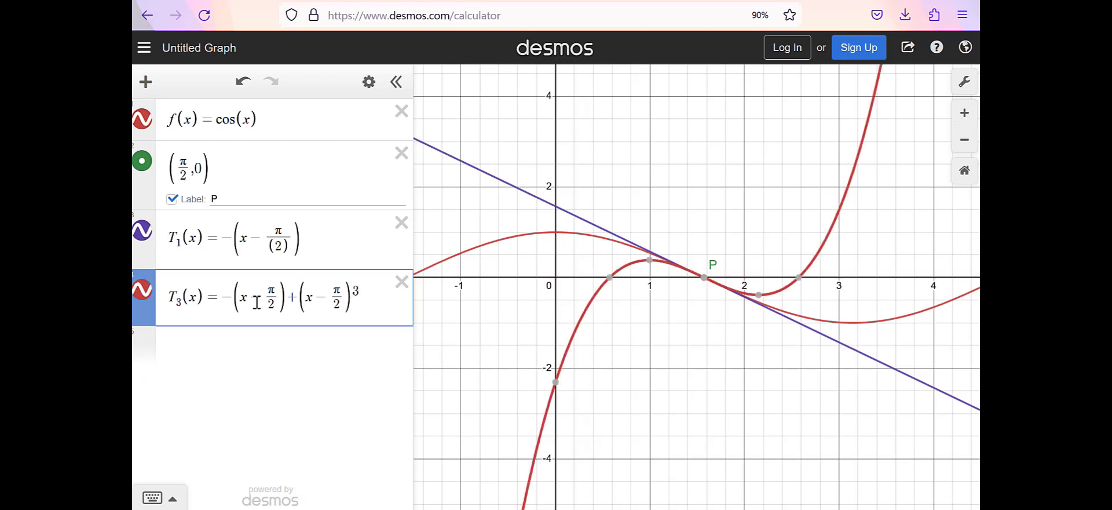
pyautogui.write('/3!')
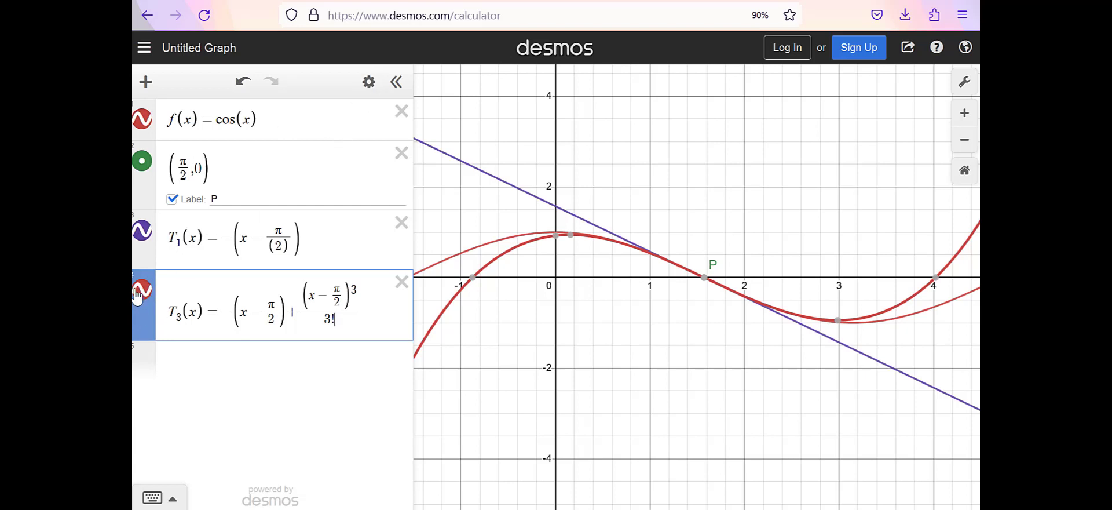
# Step: Restyle the cos(x) curve in black with a line thickness of 5
pyautogui.click(368, 81)
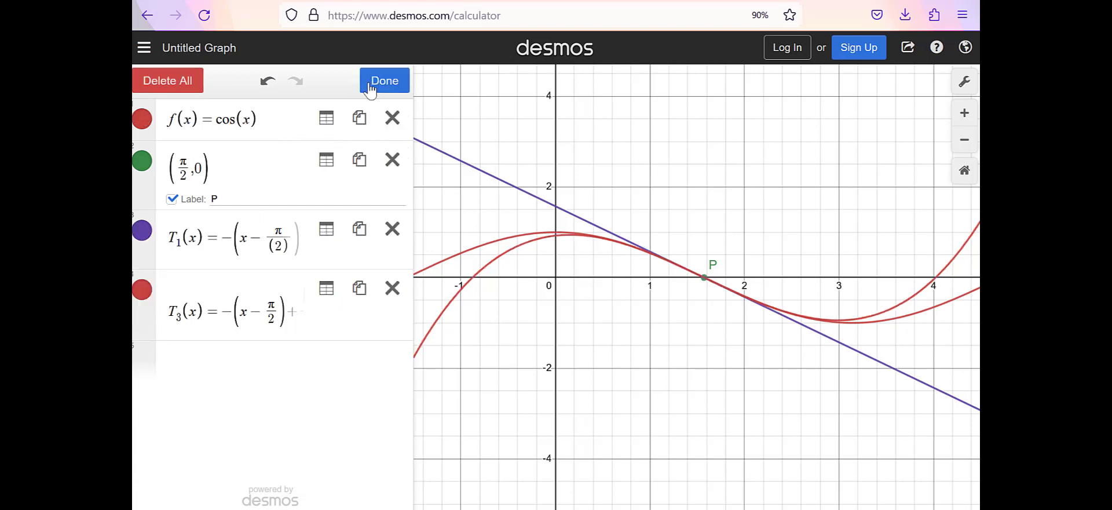
pyautogui.click(142, 119)
pyautogui.click(301, 194)
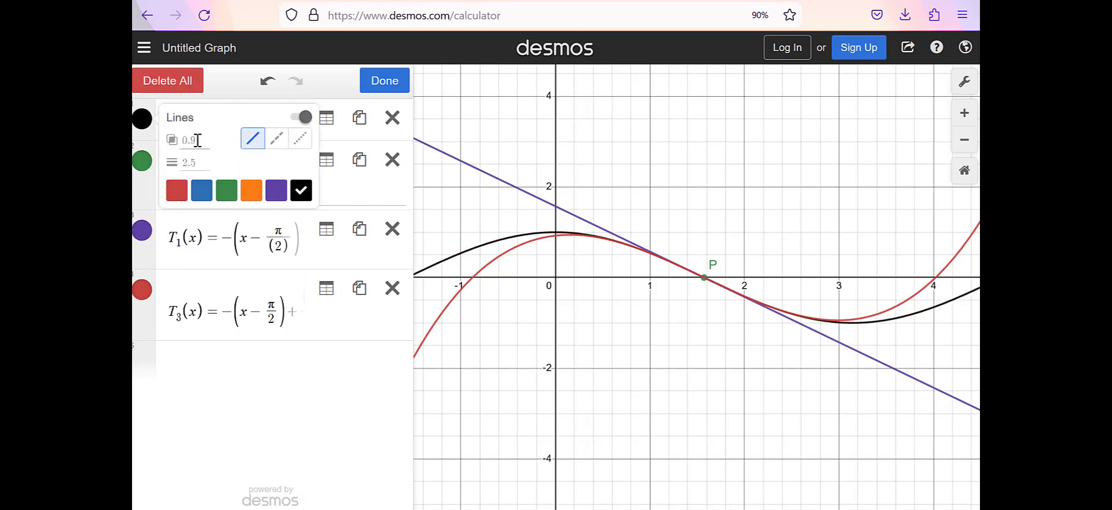
pyautogui.click(197, 162)
pyautogui.write('5')
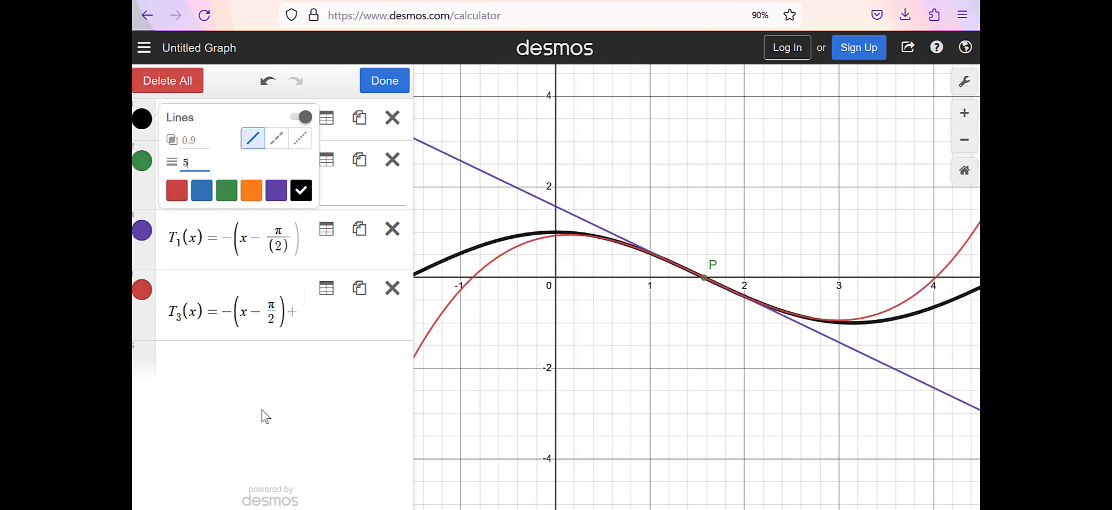
pyautogui.click(271, 465)
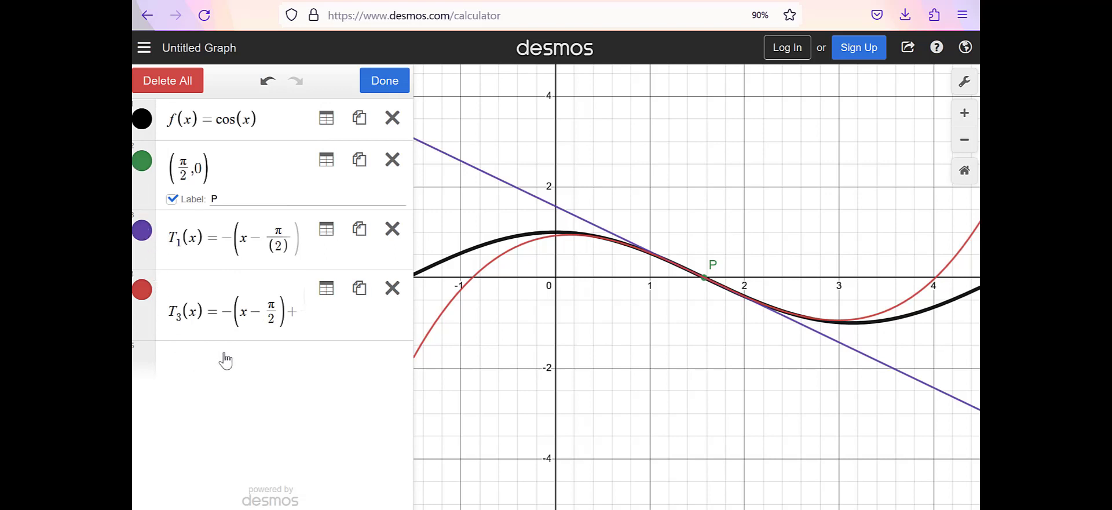
pyautogui.click(384, 86)
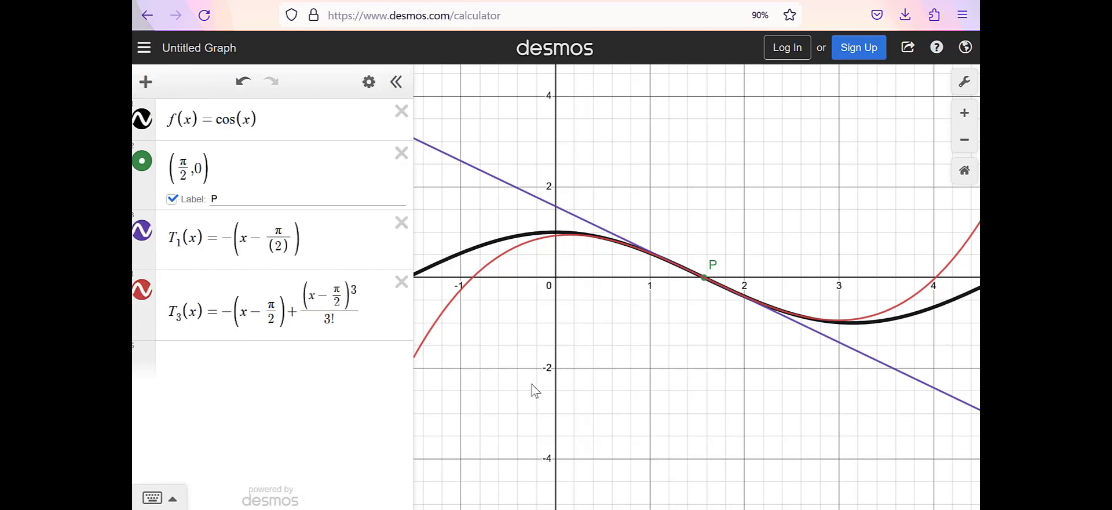
# Step: Hide the expression list and zoom the graph in around point P
pyautogui.click(396, 81)
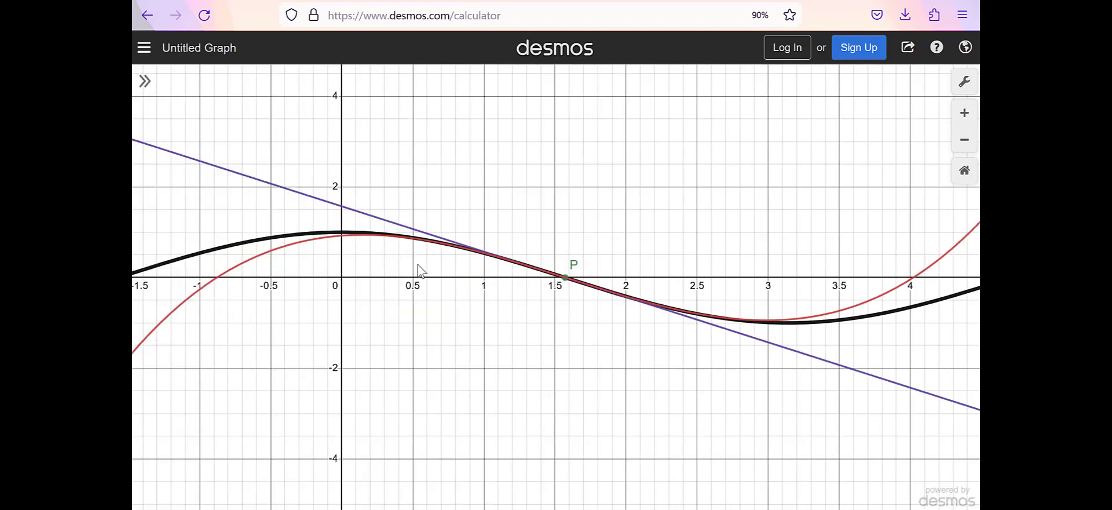
pyautogui.click(963, 118)
pyautogui.moveTo(694, 254); pyautogui.dragTo(767, 228)
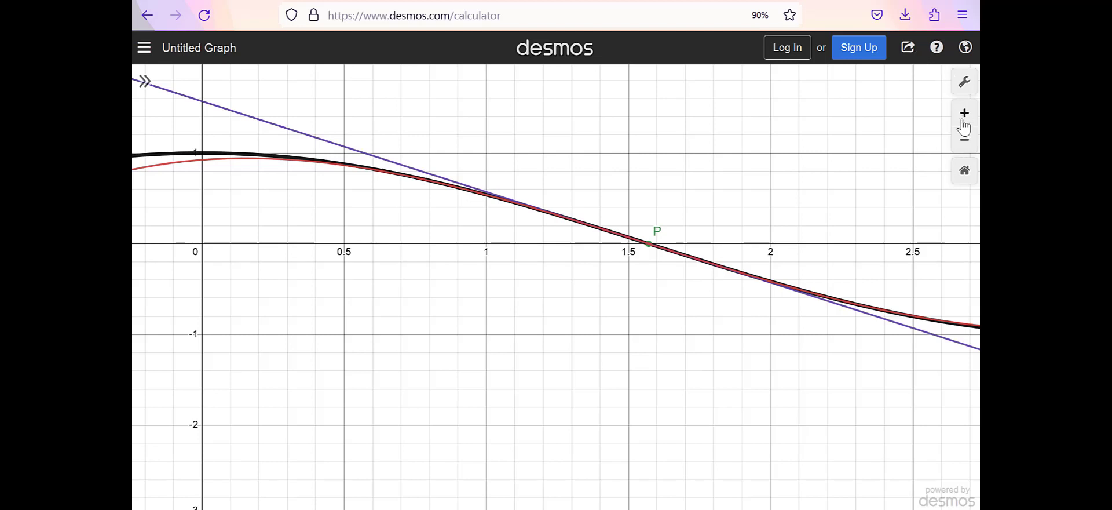
# Step: Copy the iframe embed code from the graph's sharing options and switch to the Canvas discussion page
pyautogui.click(908, 46)
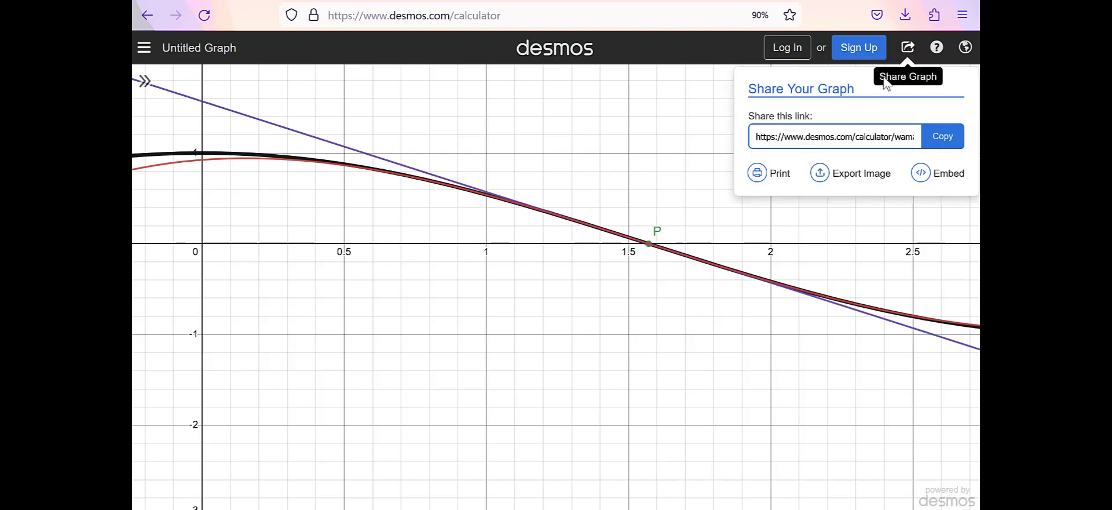
pyautogui.click(938, 186)
pyautogui.hotkey('ctrl', 'c')
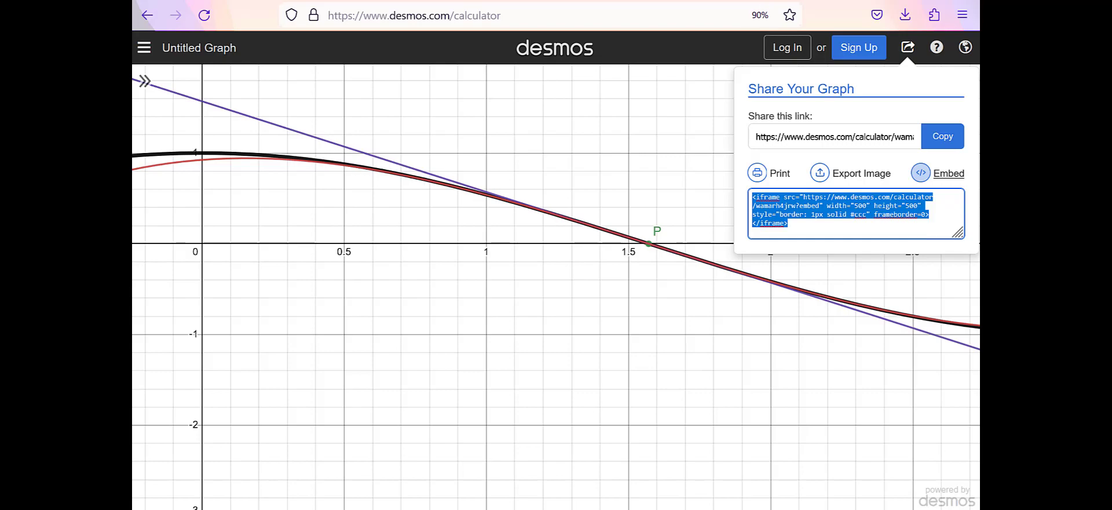
pyautogui.click(637, 1)
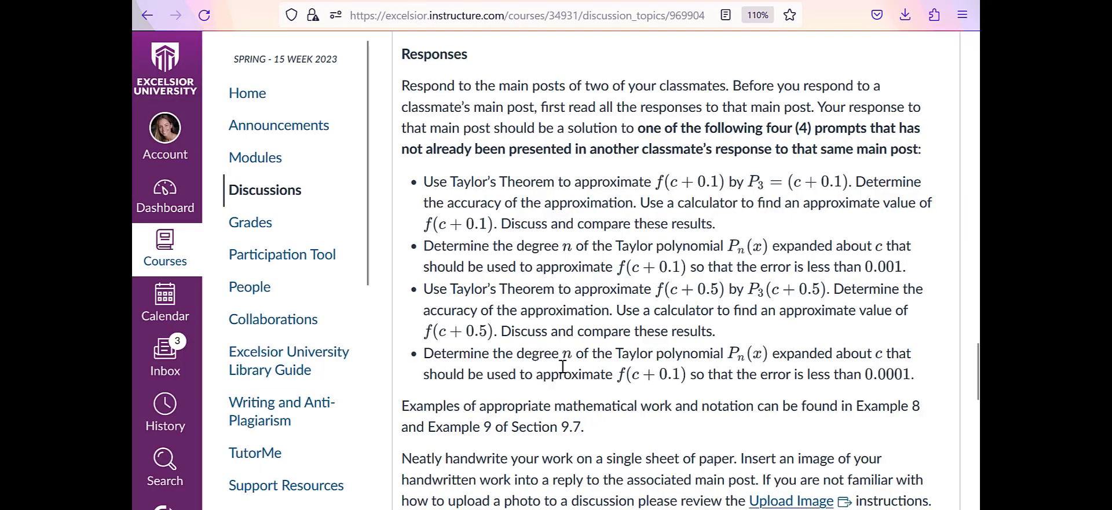
# Step: Paste the Desmos iframe code at the end of the reply's HTML source, below "Let's plots these:", and return to the rich text view
pyautogui.scroll(-10, 601, 365)
pyautogui.scroll(-2, 708, 318)
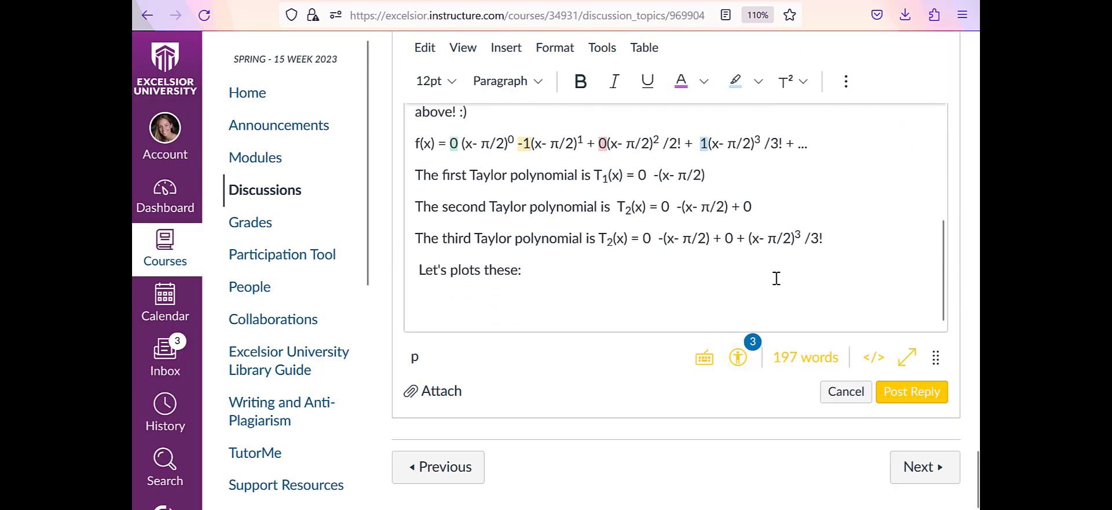
pyautogui.click(673, 299)
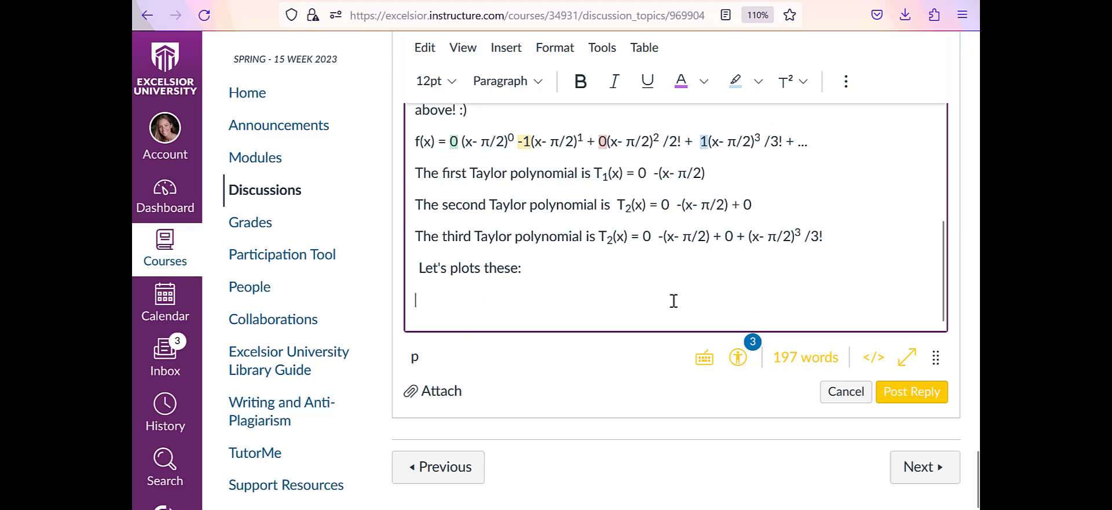
pyautogui.click(876, 365)
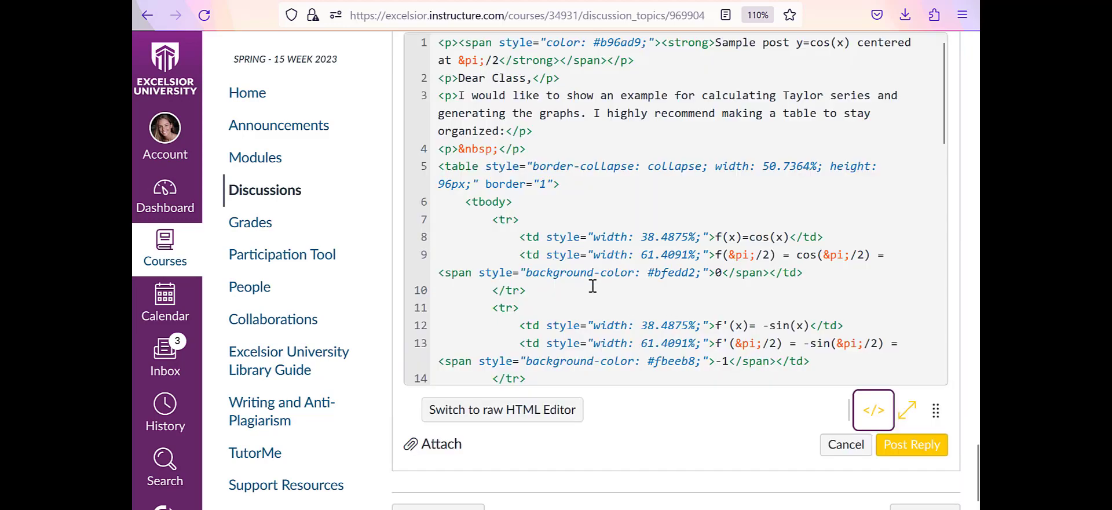
pyautogui.scroll(-10, 592, 290)
pyautogui.scroll(-1, 642, 341)
pyautogui.click(576, 303)
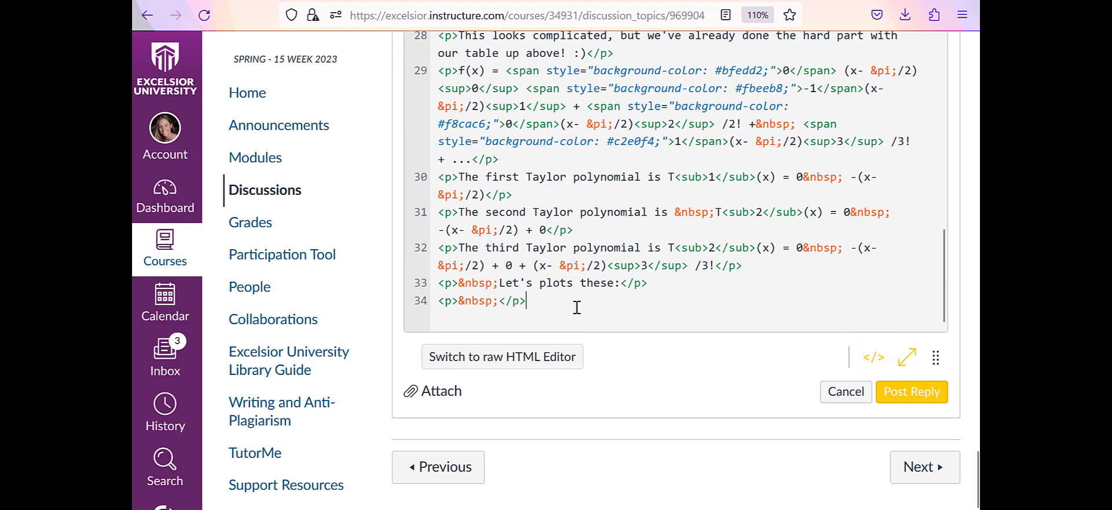
pyautogui.hotkey('ctrl', 'v')
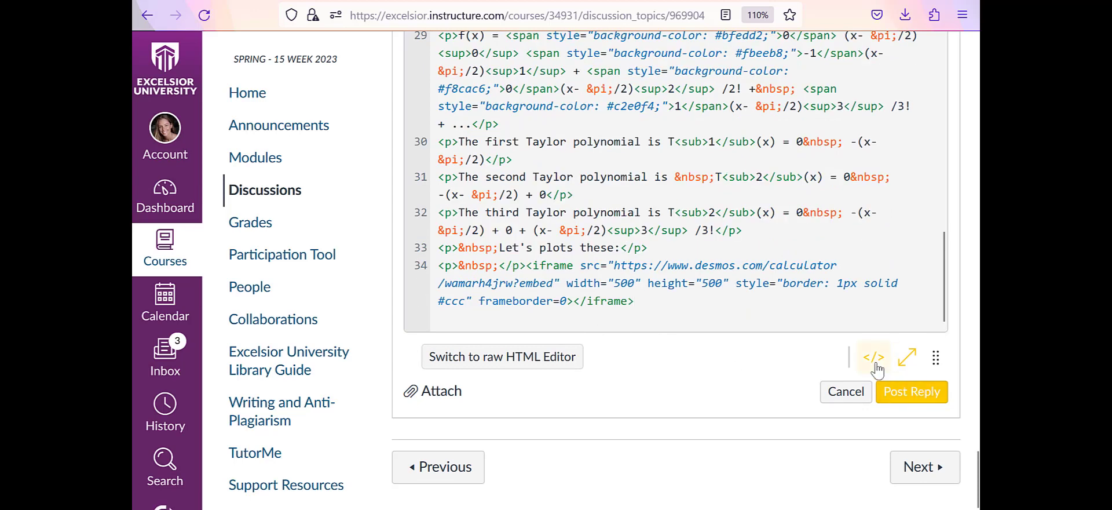
pyautogui.click(876, 365)
pyautogui.scroll(-1, 741, 208)
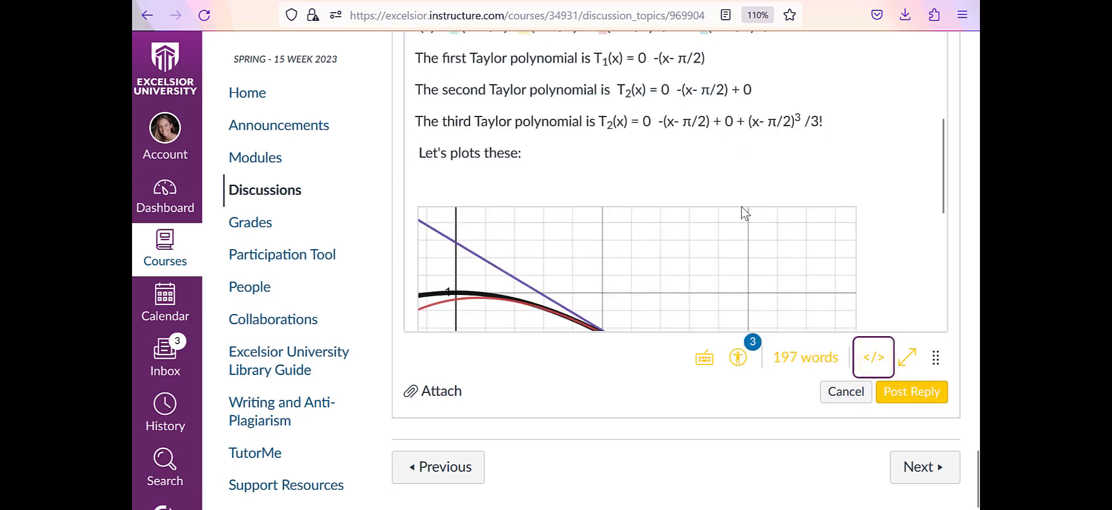
pyautogui.scroll(-4, 745, 211)
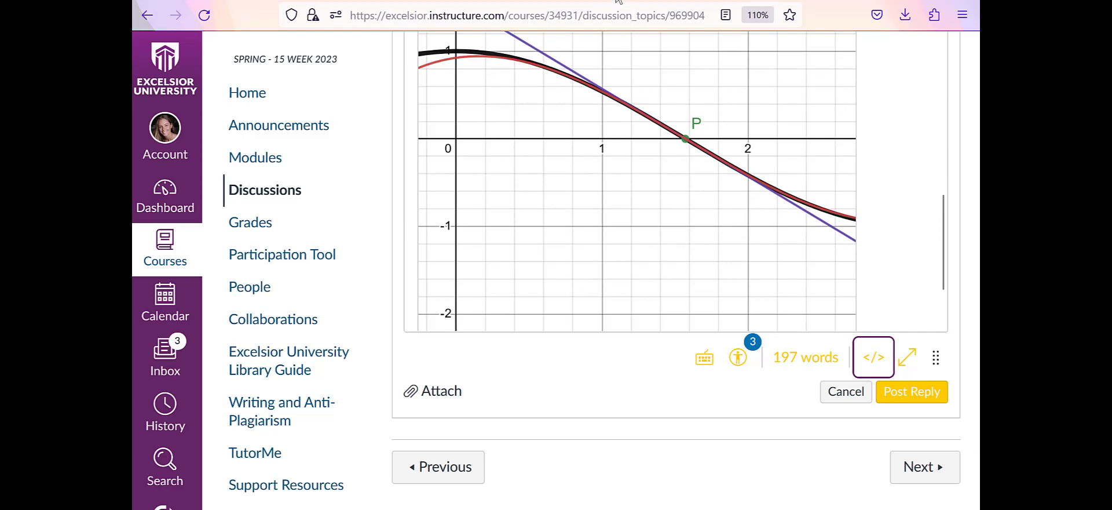
# Step: Switch back to Desmos and copy the graph's share link
pyautogui.click(620, 2)
pyautogui.click(942, 144)
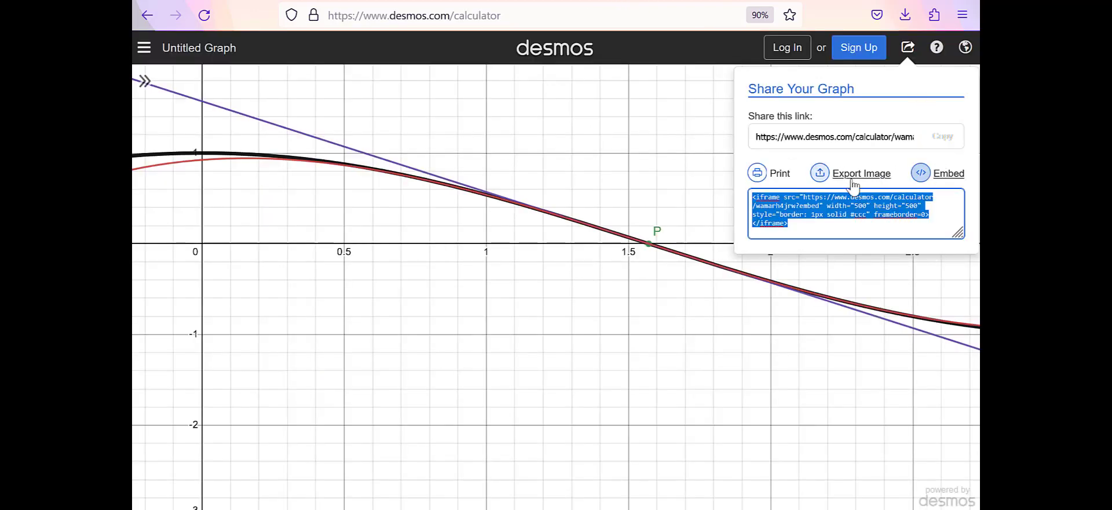
pyautogui.click(939, 145)
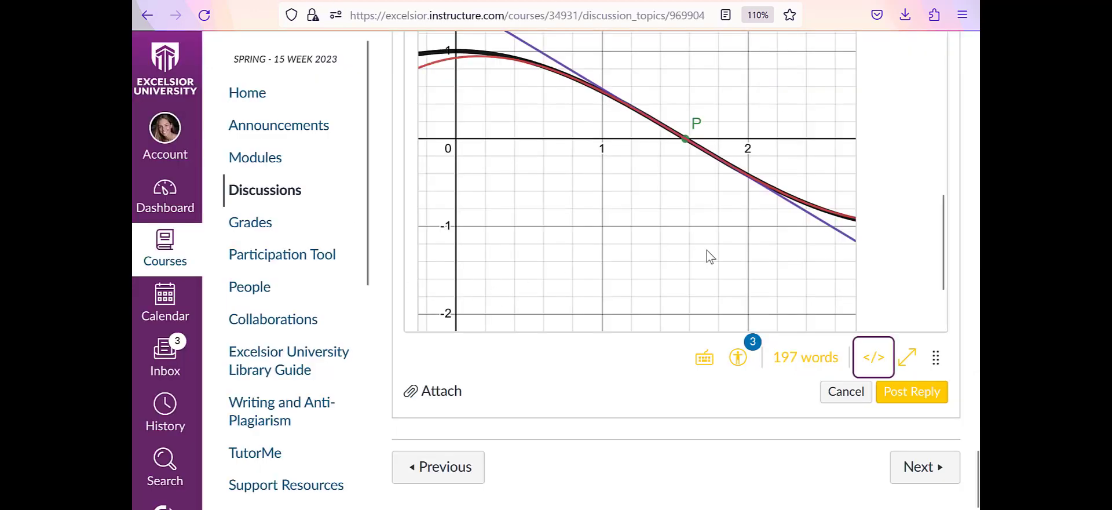
pyautogui.scroll(1, 704, 248)
pyautogui.scroll(2, 606, 208)
pyautogui.click(559, 224)
pyautogui.hotkey('ctrl', 'v')
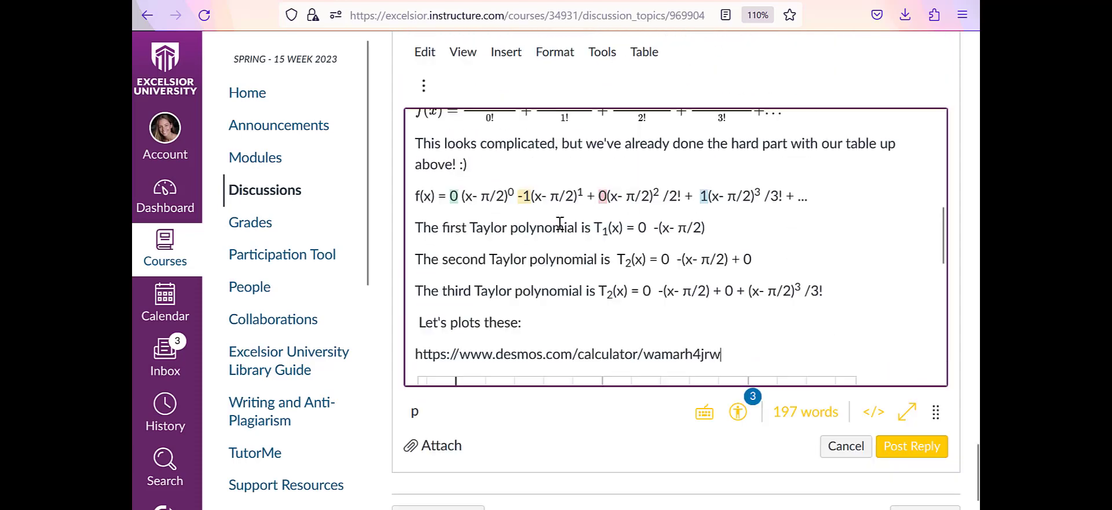
pyautogui.press('Return')
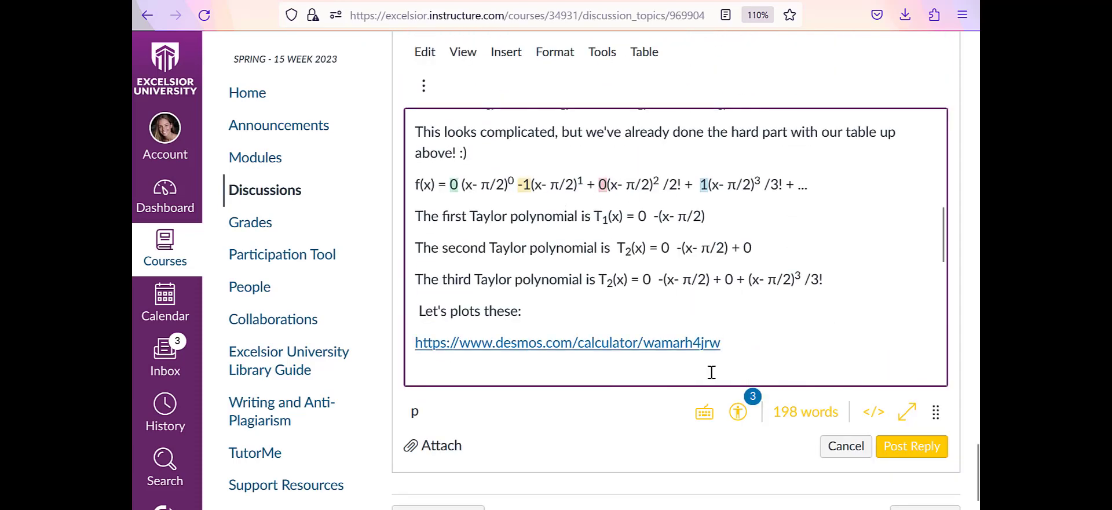
pyautogui.scroll(-5, 684, 345)
pyautogui.scroll(-3, 697, 343)
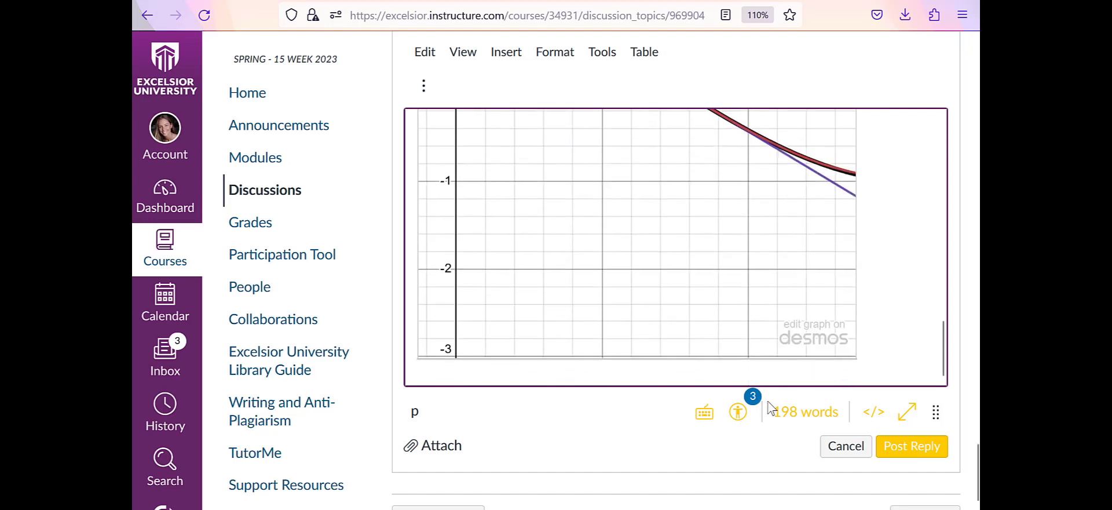
pyautogui.scroll(3, 804, 368)
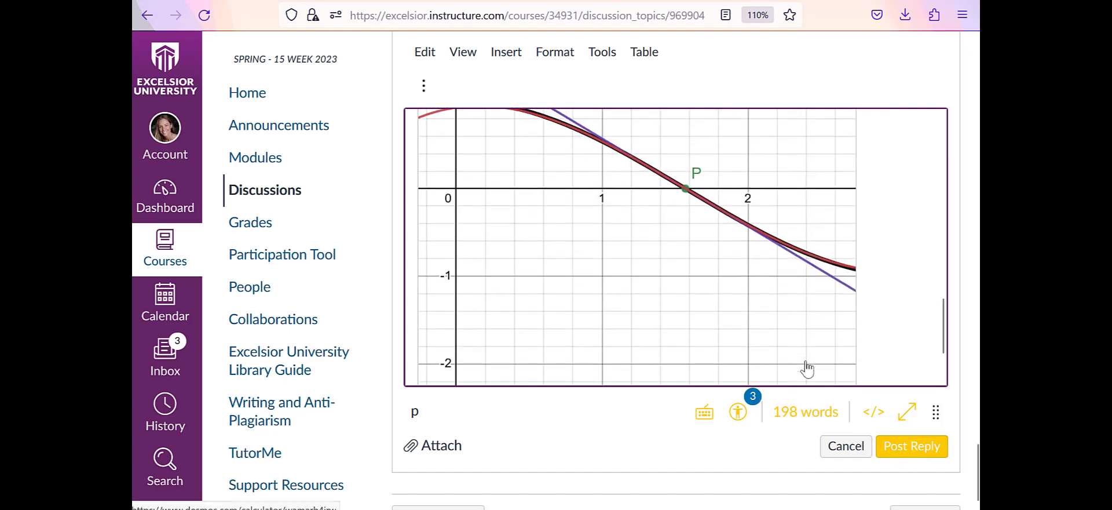